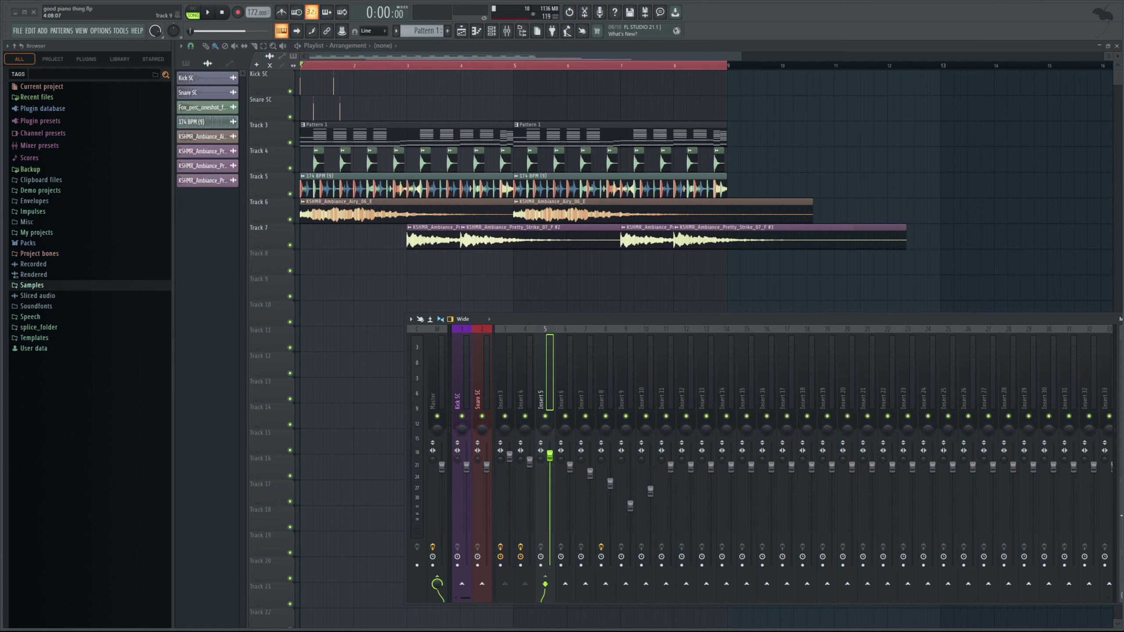
- Enlarge the mixer to show Insert 5's effect slots, then play and stop the song
drag(407, 315, 346, 296)
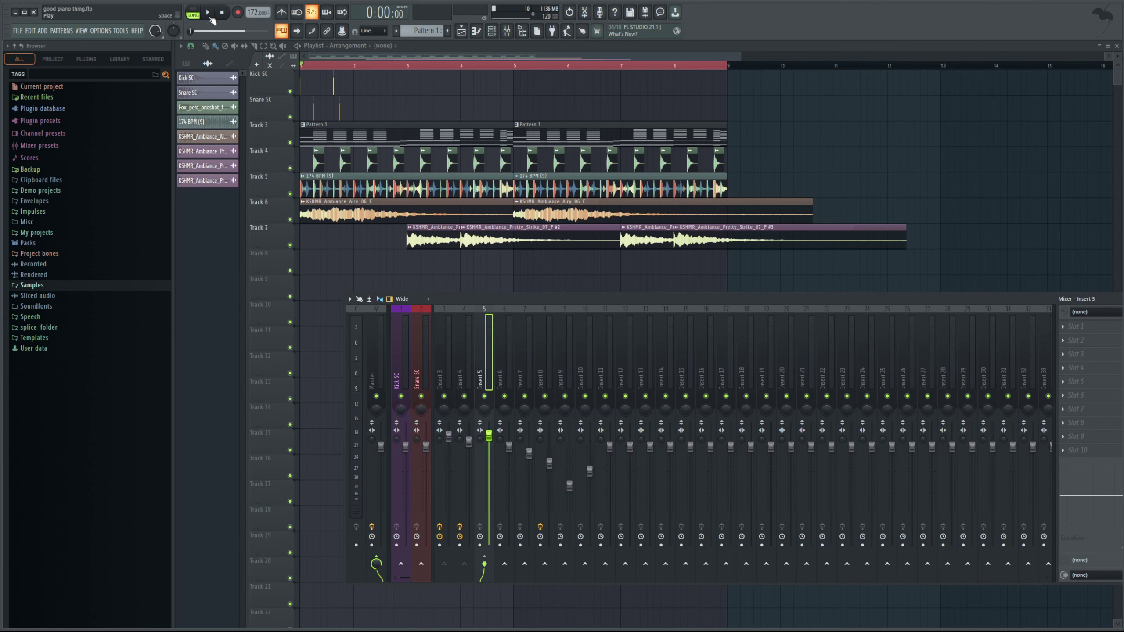
click(208, 13)
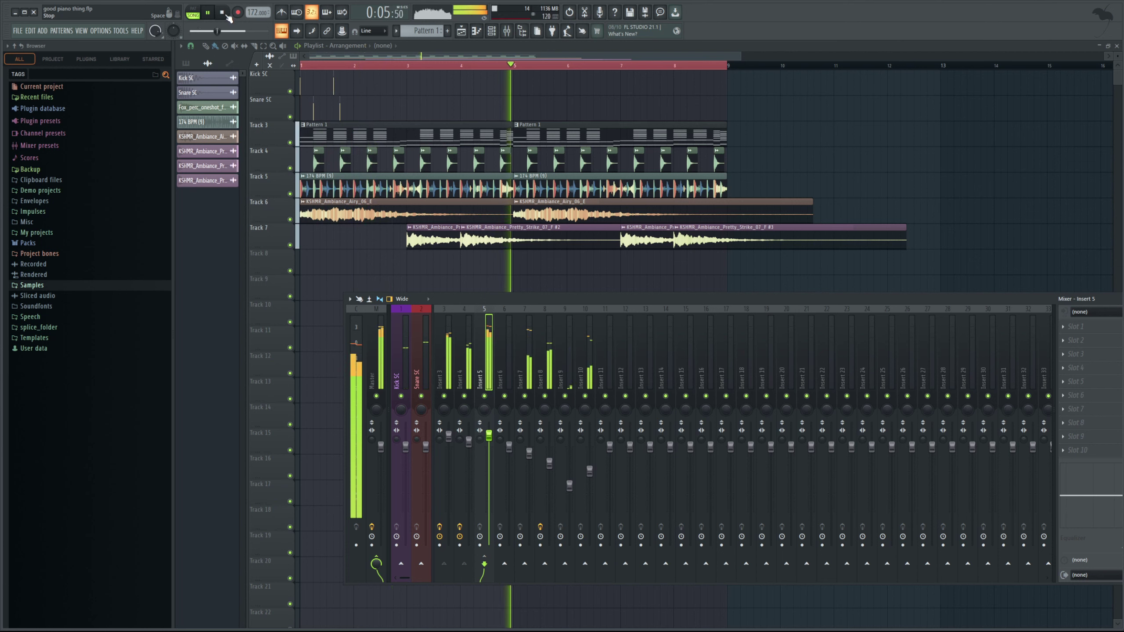
click(222, 12)
- Solo Insert 5 with Insert 4 also audible, then play and stop to listen
right_click(484, 396)
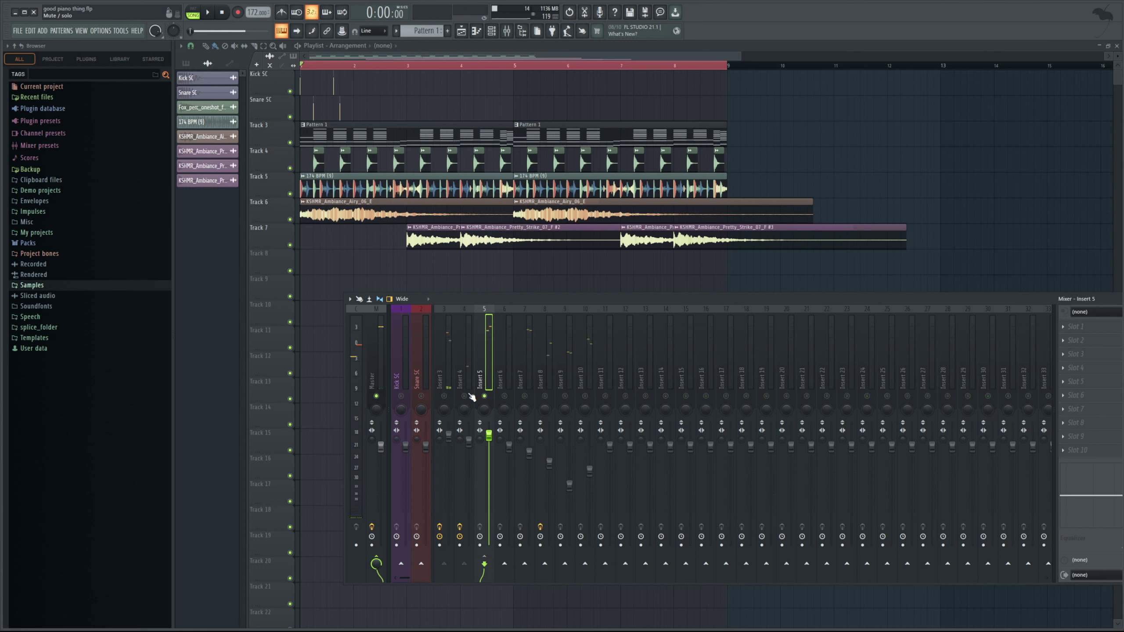
click(464, 396)
click(446, 379)
click(479, 379)
click(215, 12)
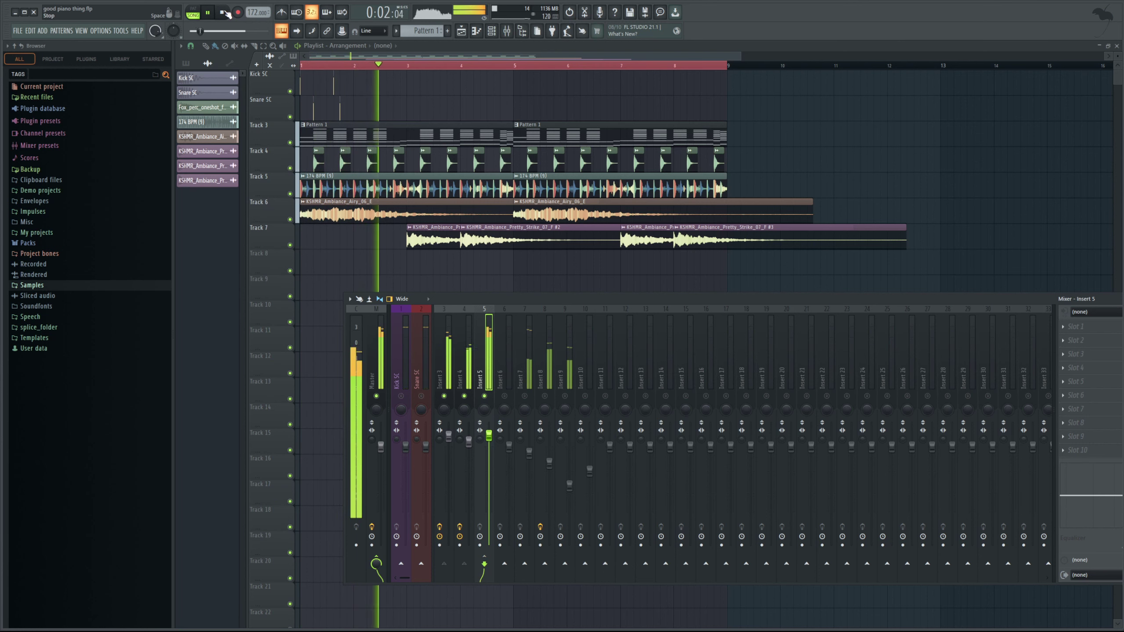
click(224, 13)
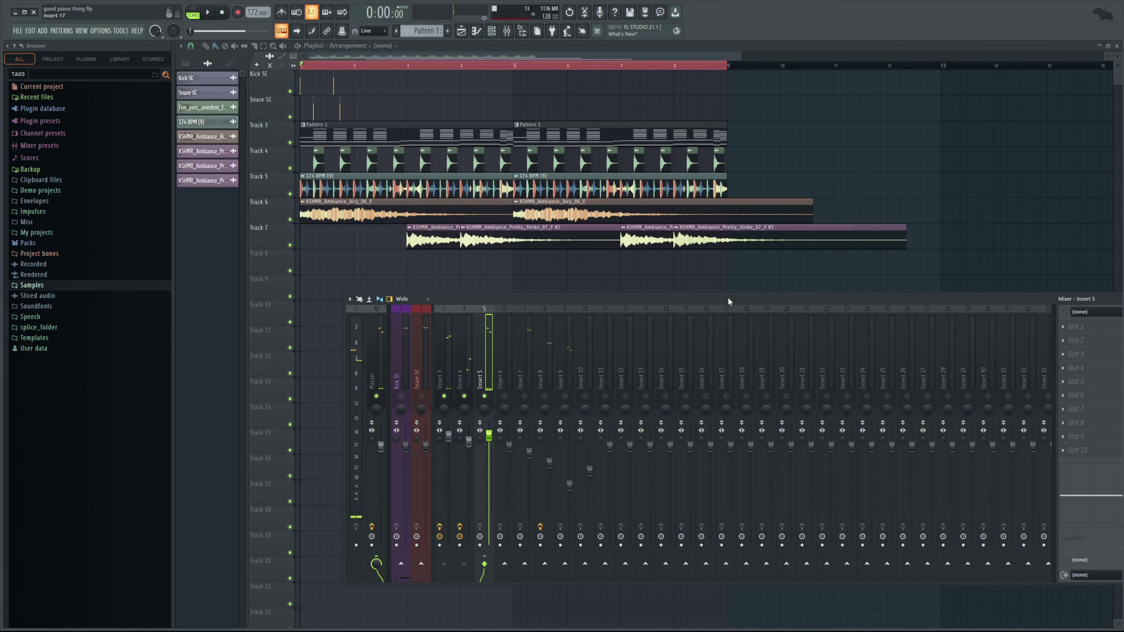
- Delete Fruity Reeverb 2 from Insert 5's first slot, shifting the mixer to show the Master track
drag(730, 297, 519, 295)
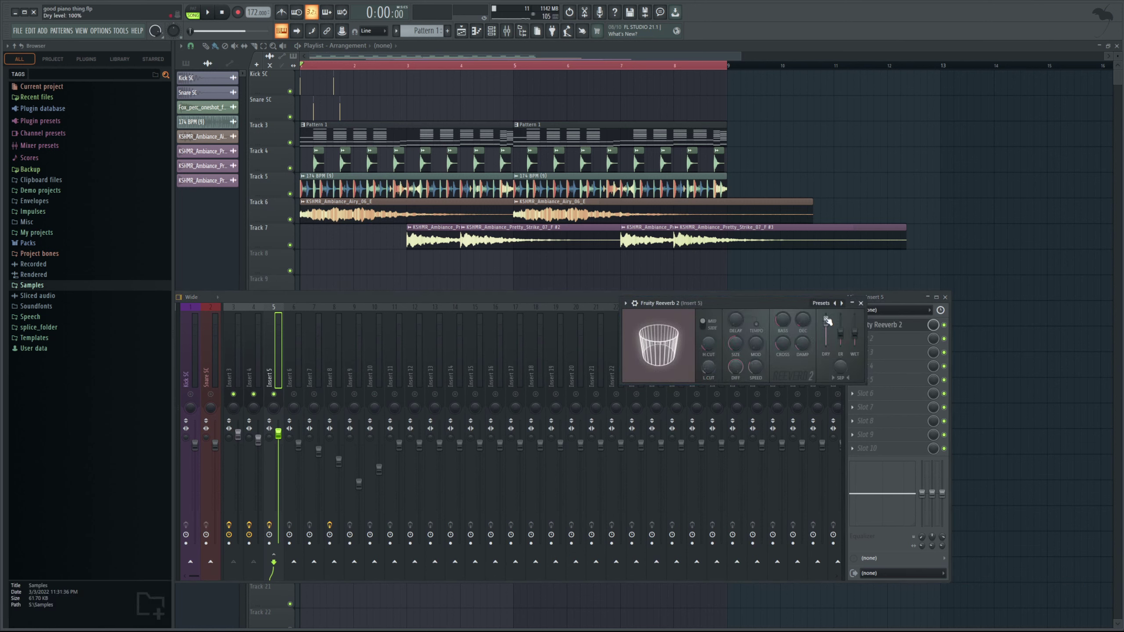
drag(796, 301, 762, 300)
click(853, 330)
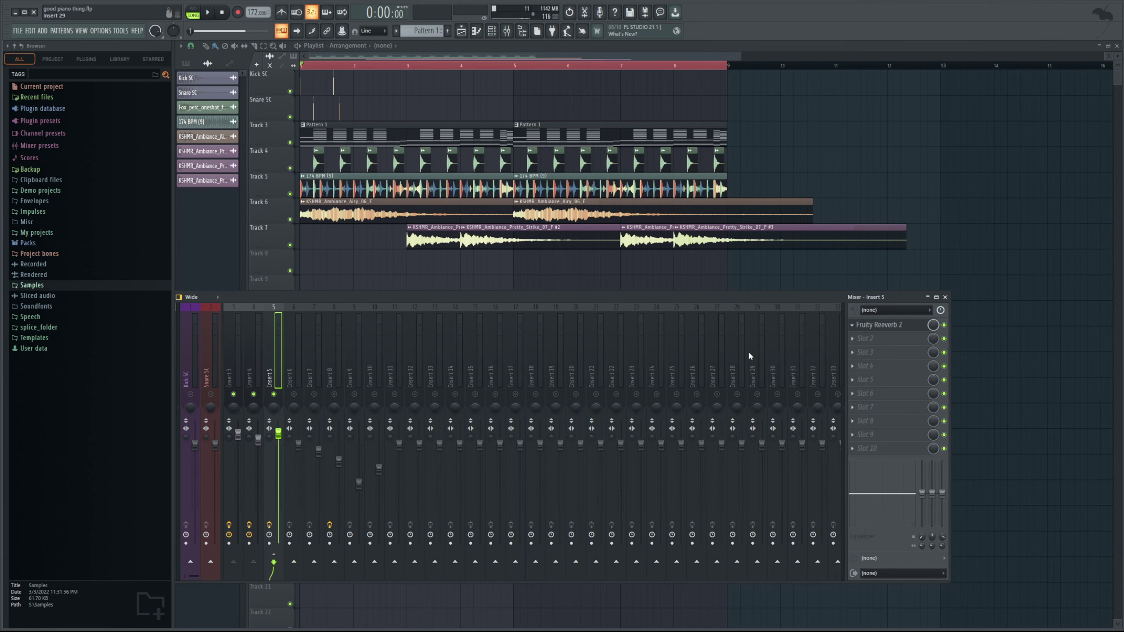
drag(349, 292, 416, 287)
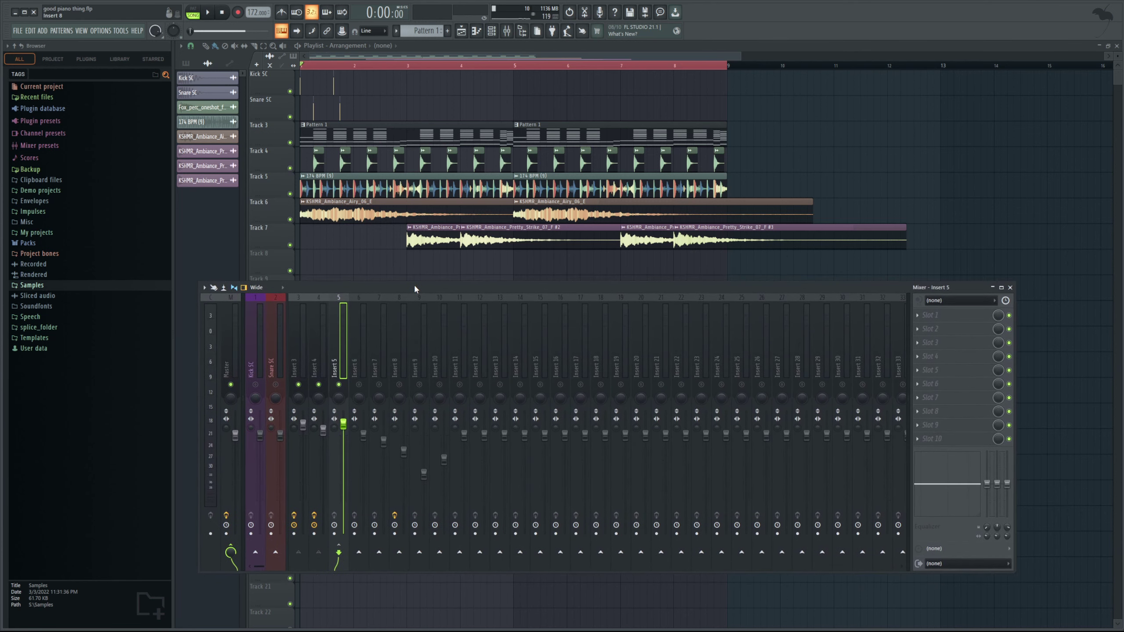
- Route Insert 5 into Insert 6 and set Insert 6's Fruity Reeverb 2 dry level to 0%
click(359, 554)
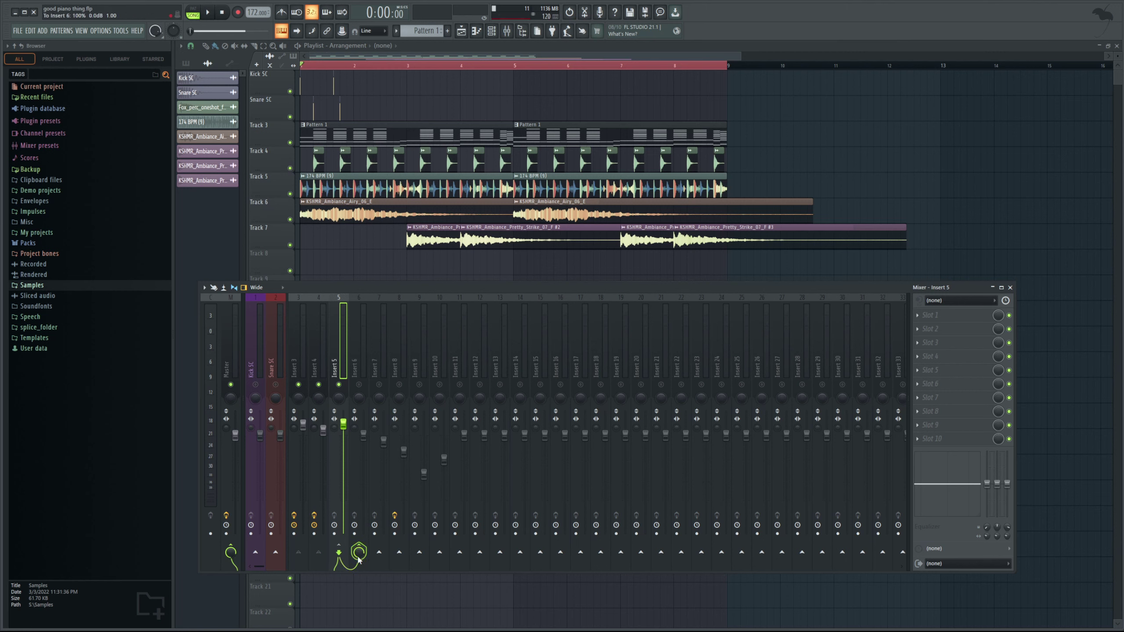
click(358, 370)
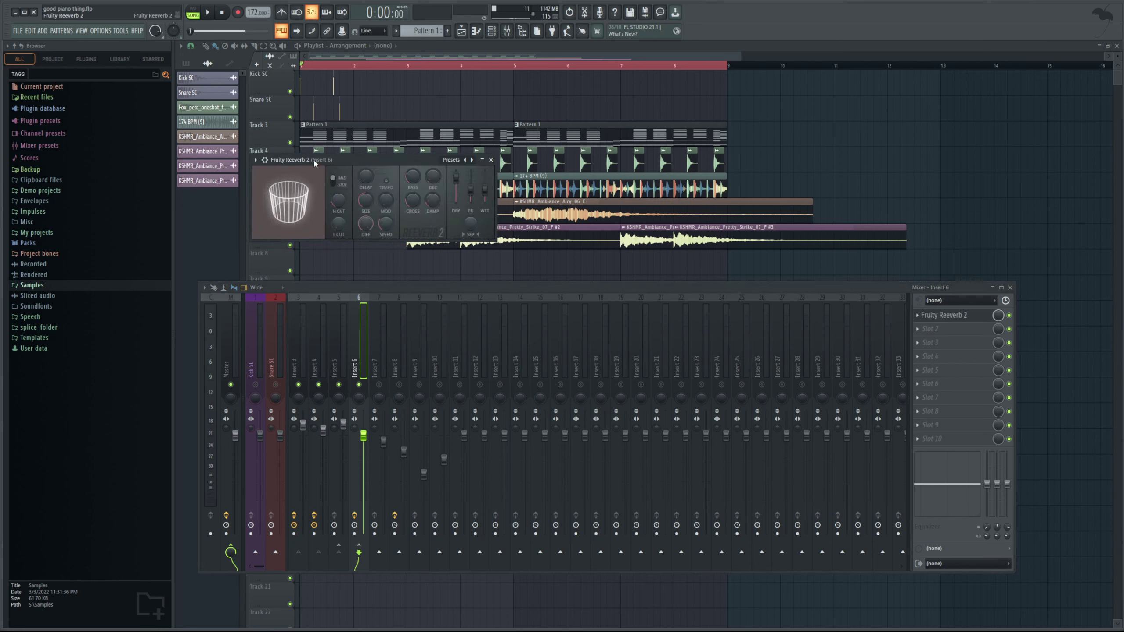
drag(312, 158, 360, 340)
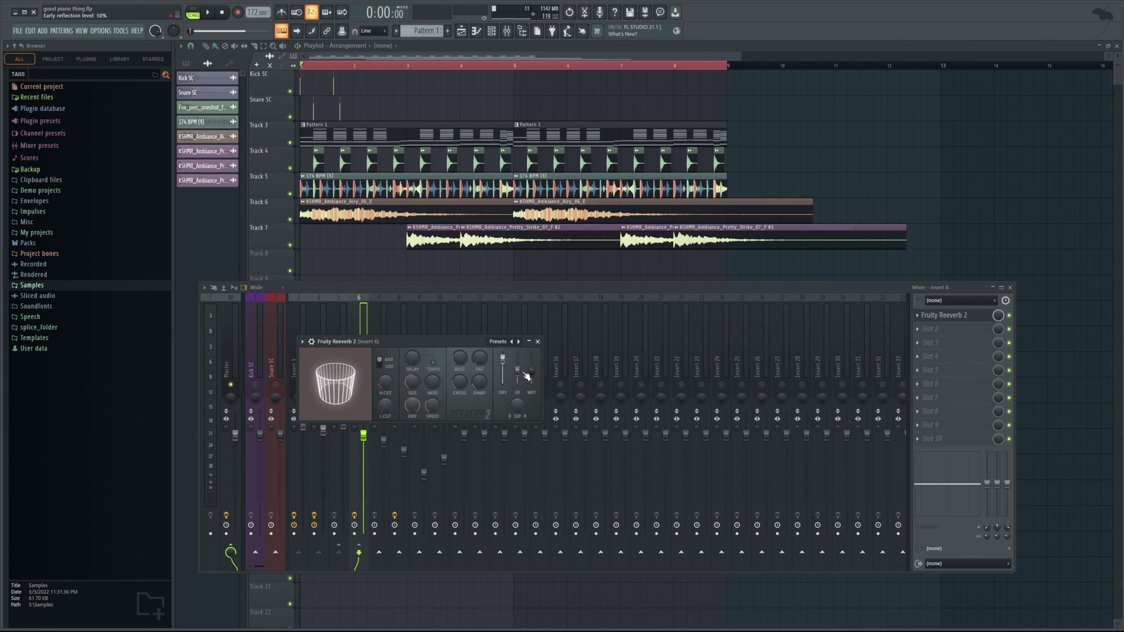
drag(502, 358, 502, 381)
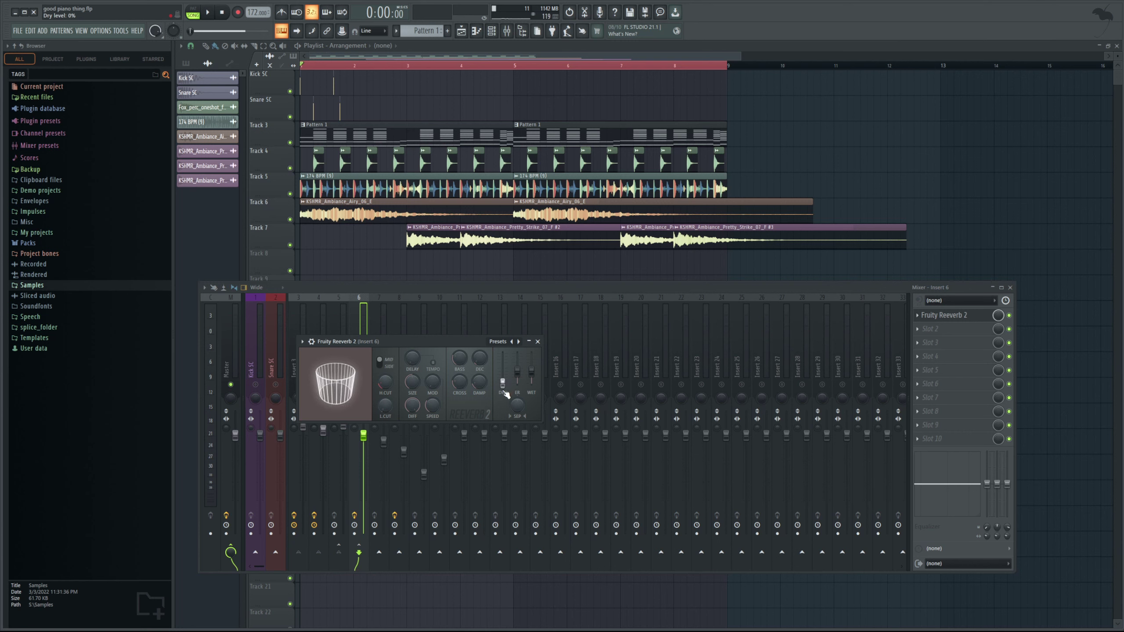
drag(386, 348, 443, 307)
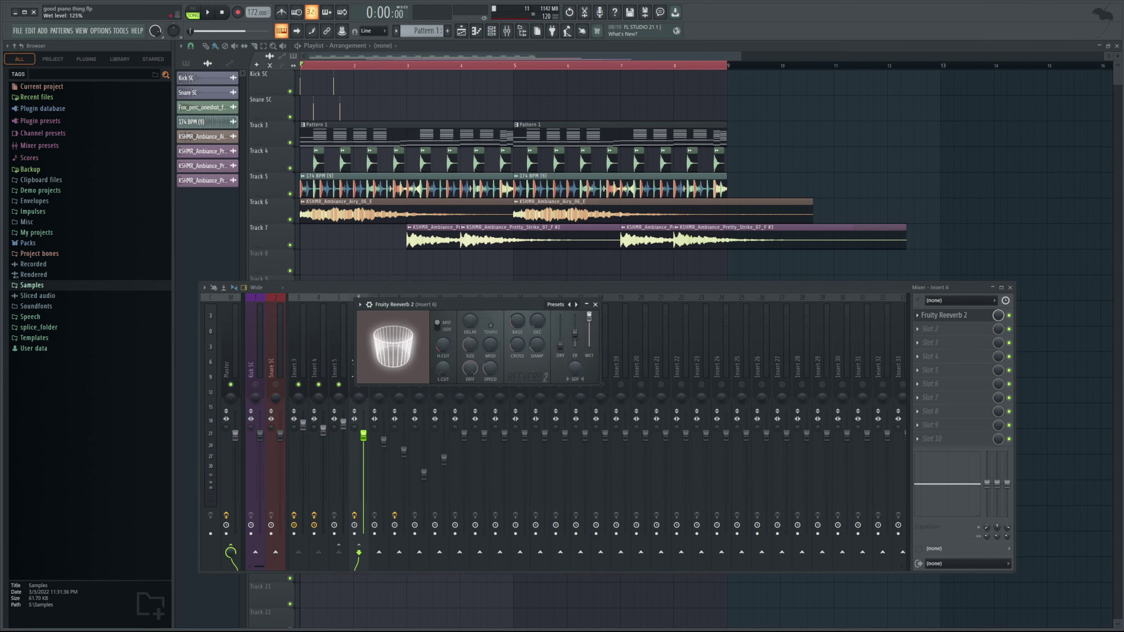
drag(541, 304, 594, 318)
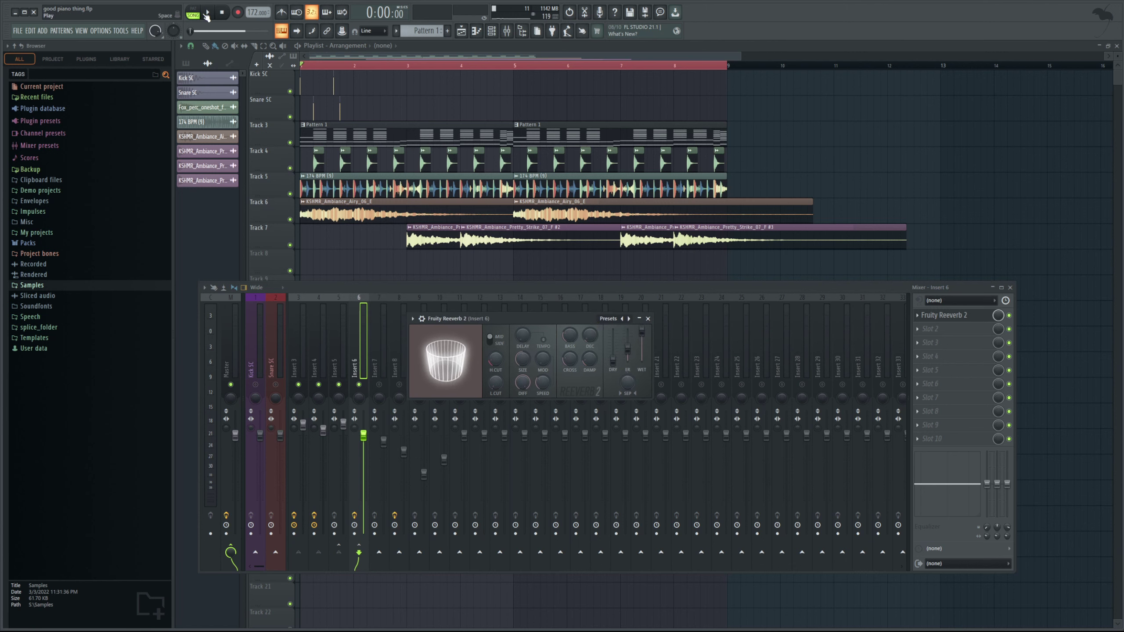
- Play the song and raise the Insert 6 reverb bus level slightly
key(space)
drag(363, 426, 363, 421)
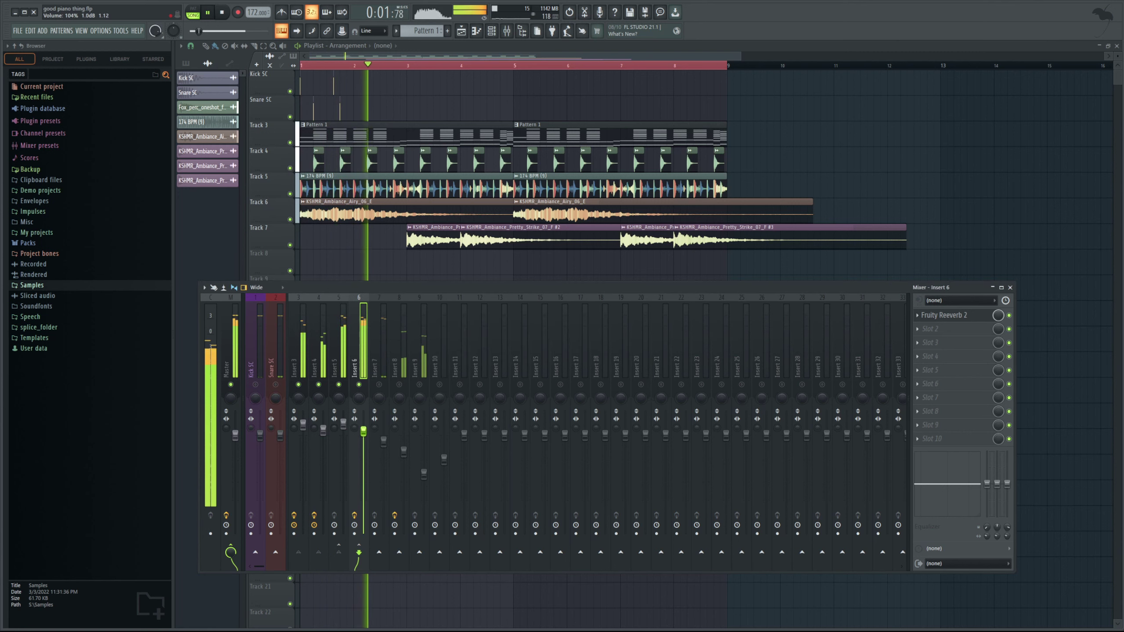
click(218, 13)
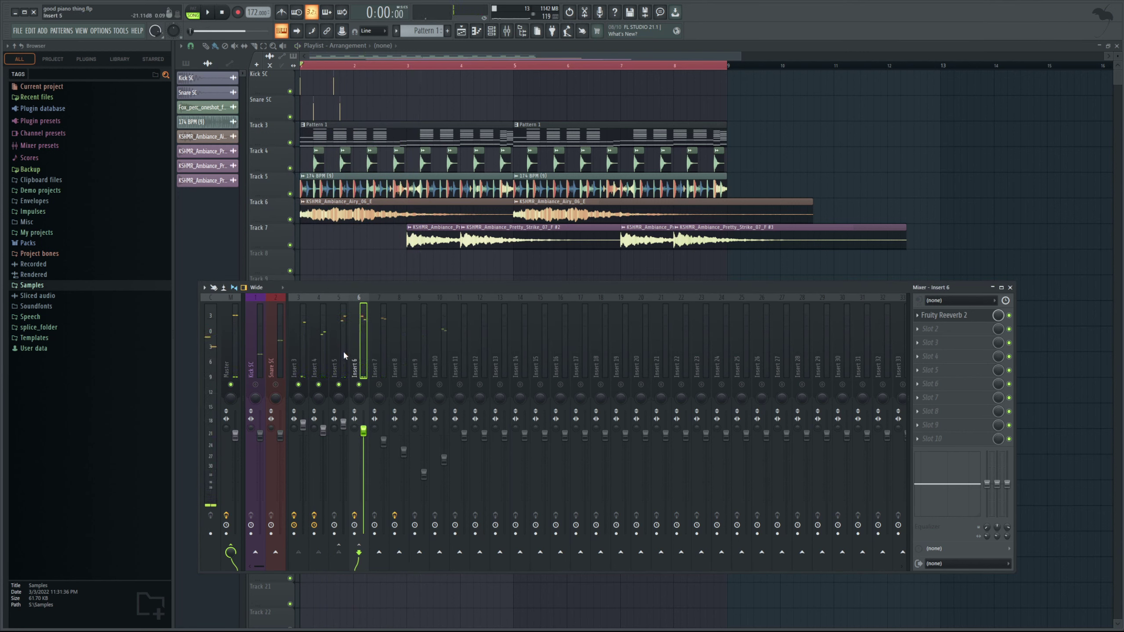
- Disable Insert 5's send to Master, reselect Insert 6, and audition the wet-only reverb
click(337, 371)
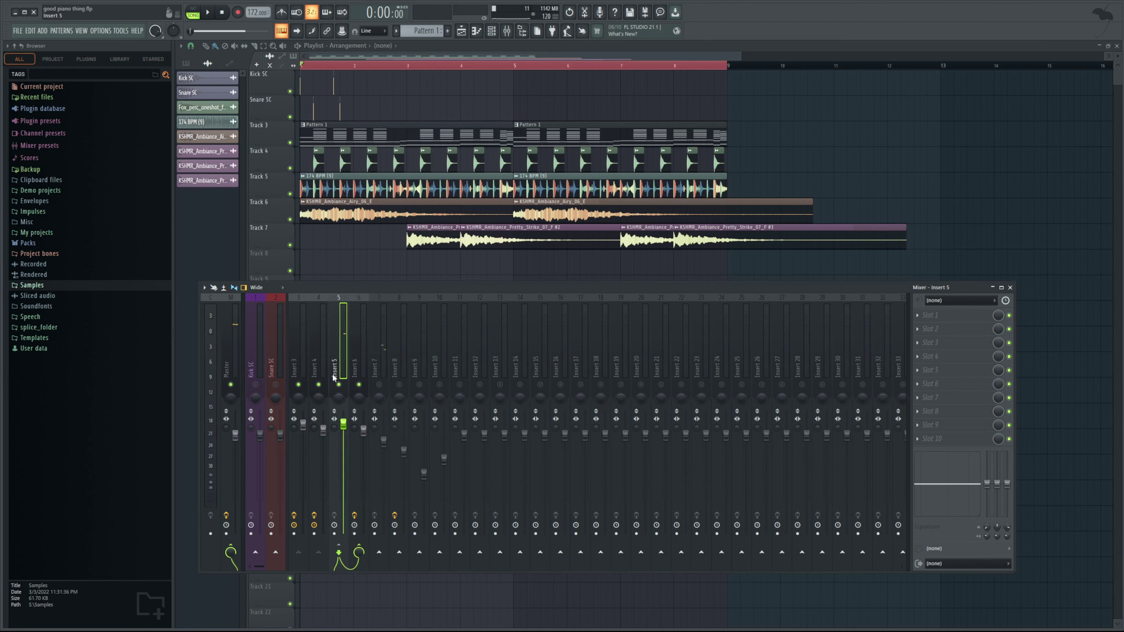
click(231, 549)
click(359, 336)
click(208, 12)
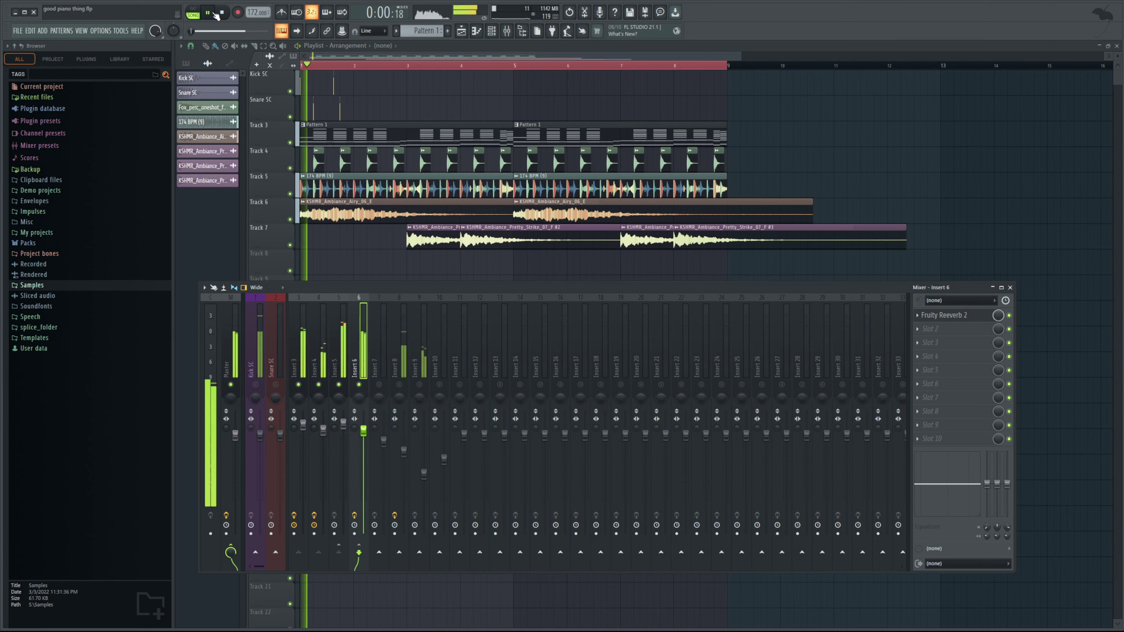
click(222, 13)
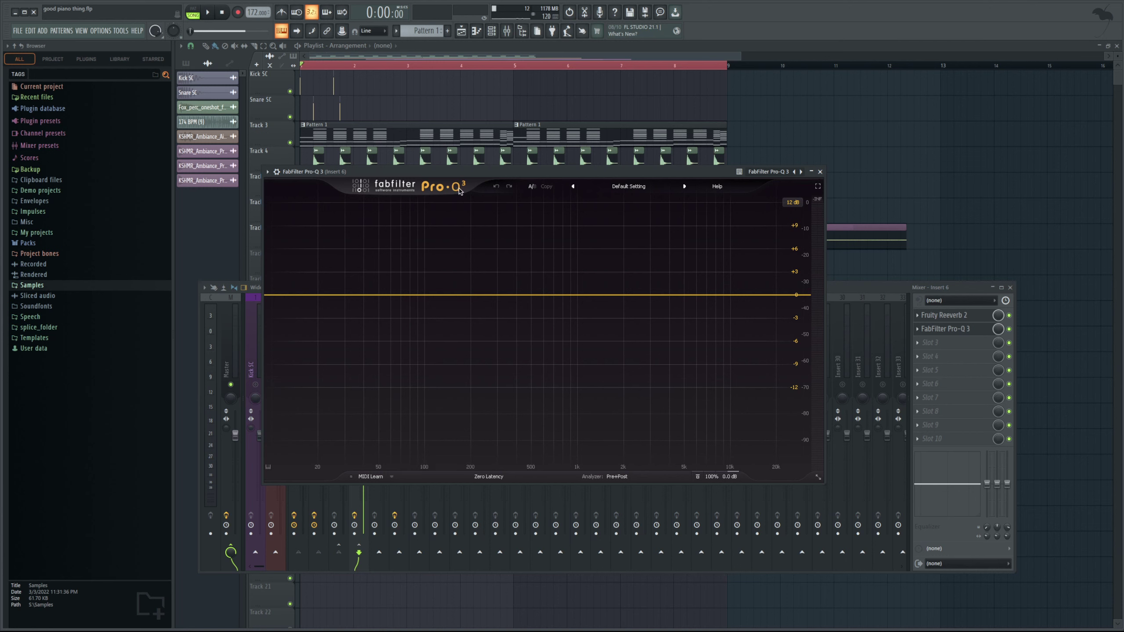
- Add a Pro-Q 3 low cut band and raise it to about 245 Hz
drag(297, 303, 469, 329)
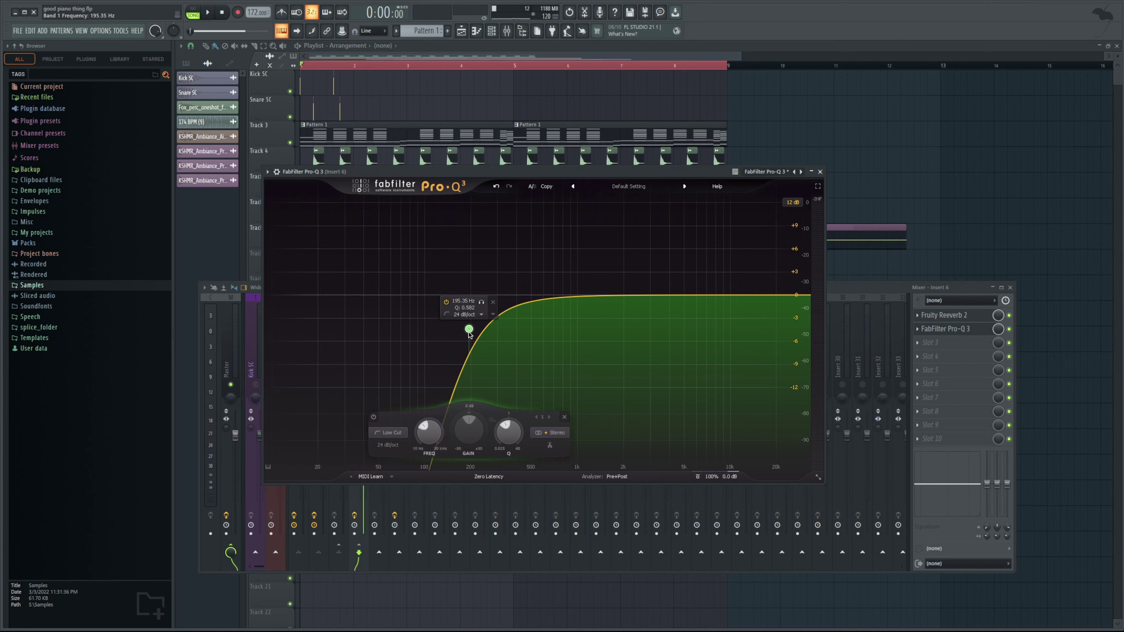
drag(468, 329, 475, 326)
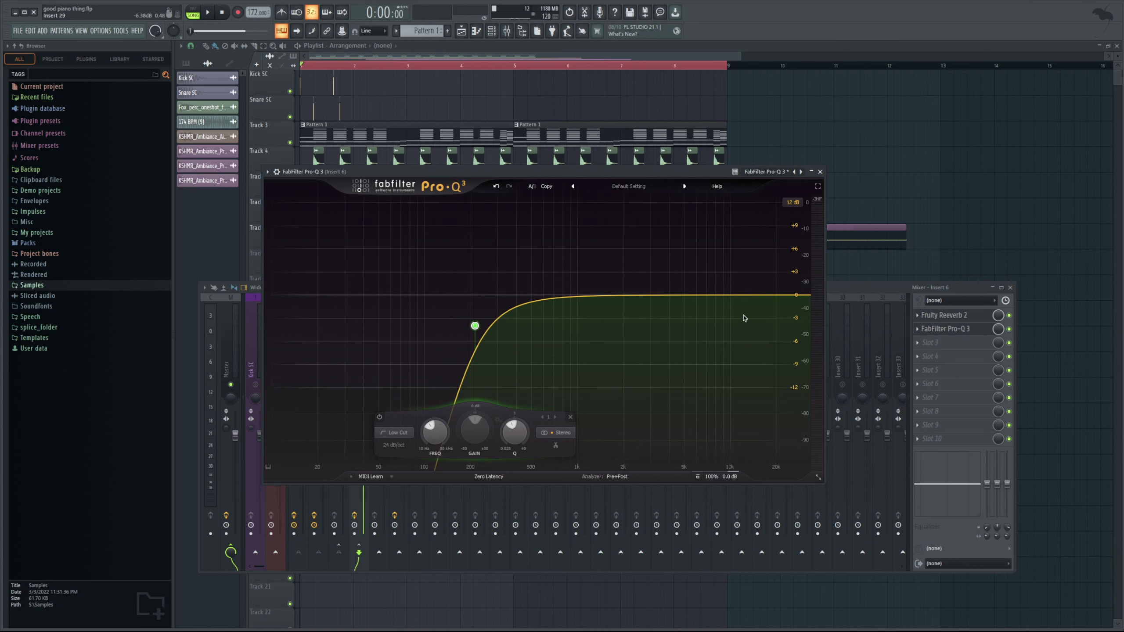
mouse_move(499, 343)
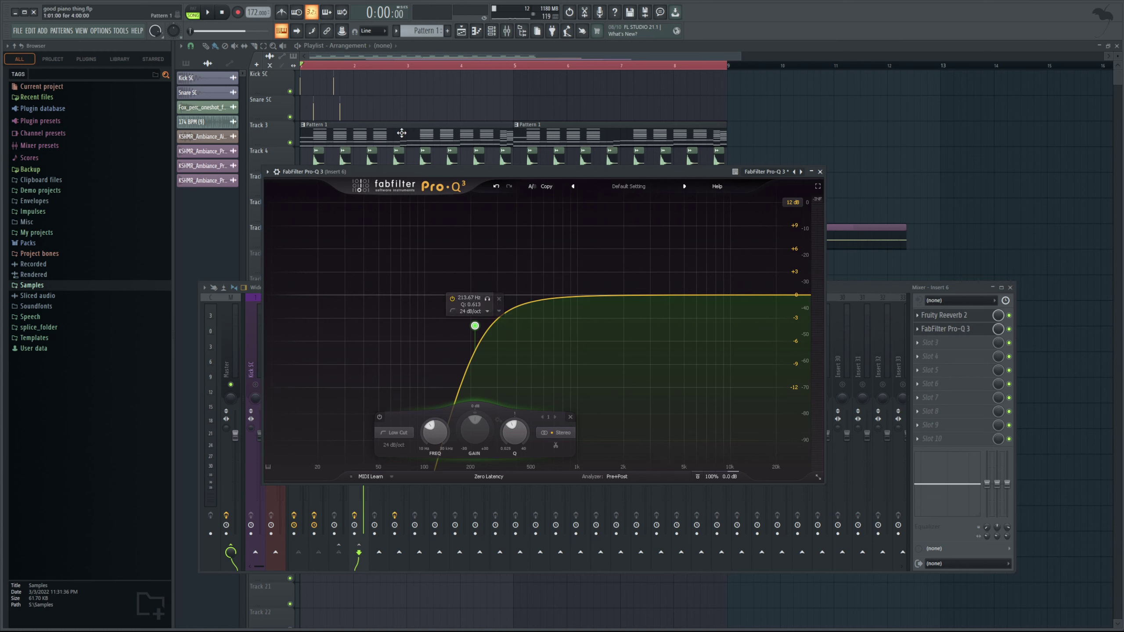
key(space)
mouse_move(476, 332)
mouse_down()
mouse_move(529, 329)
mouse_move(502, 321)
mouse_move(485, 337)
mouse_up()
- Add a high cut band near 5098 Hz, then stop playback and reposition the mixer
drag(769, 298, 685, 297)
click(220, 13)
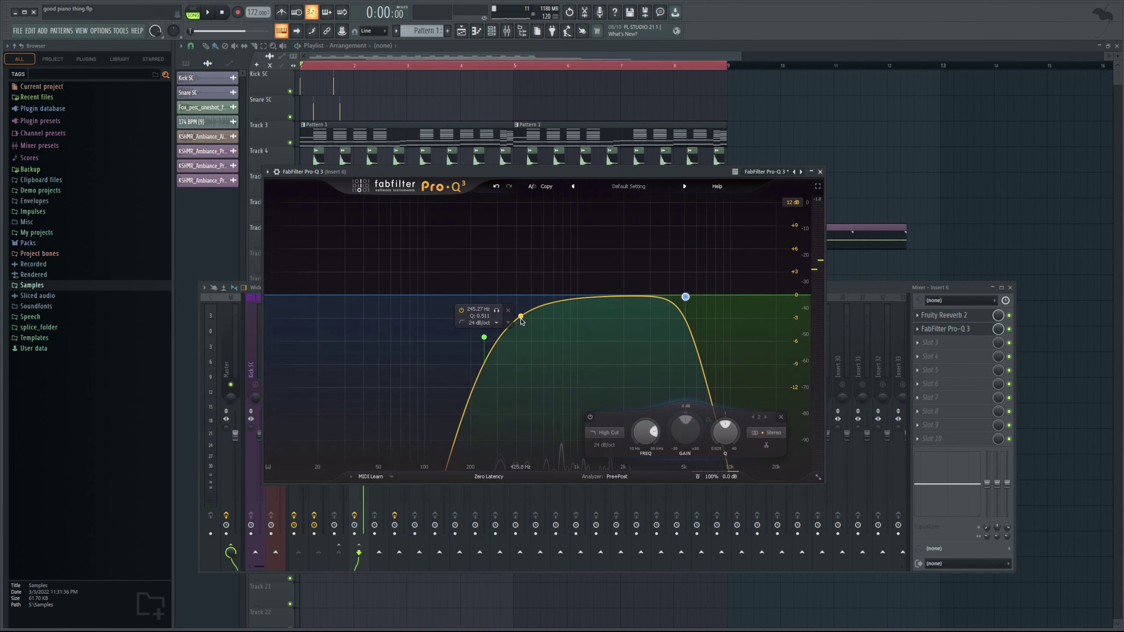
drag(842, 293, 839, 312)
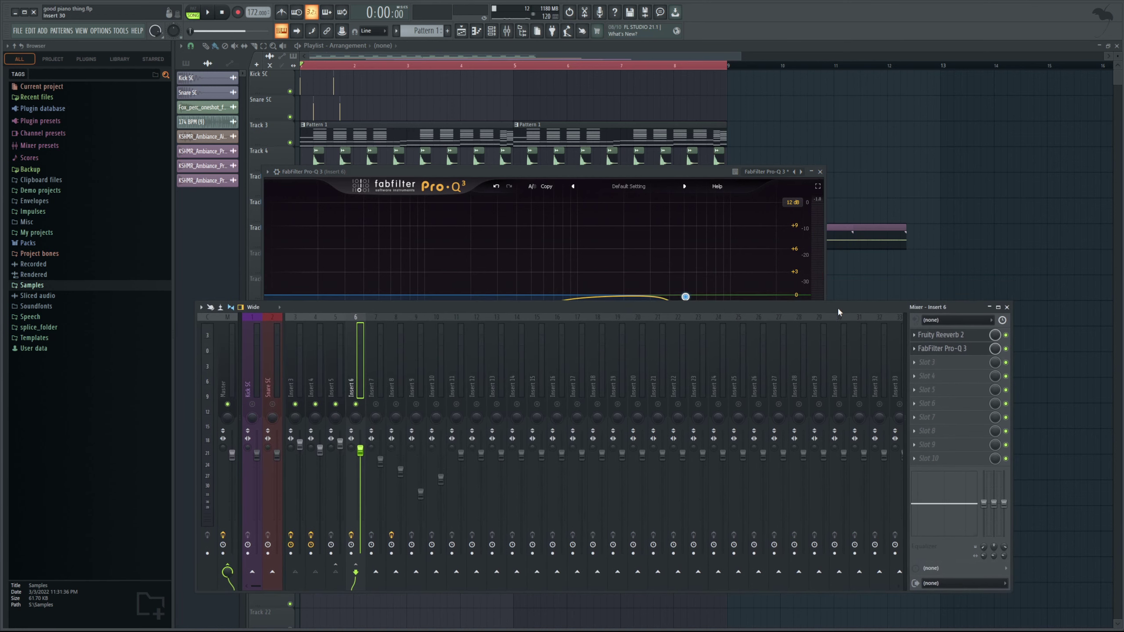
click(686, 296)
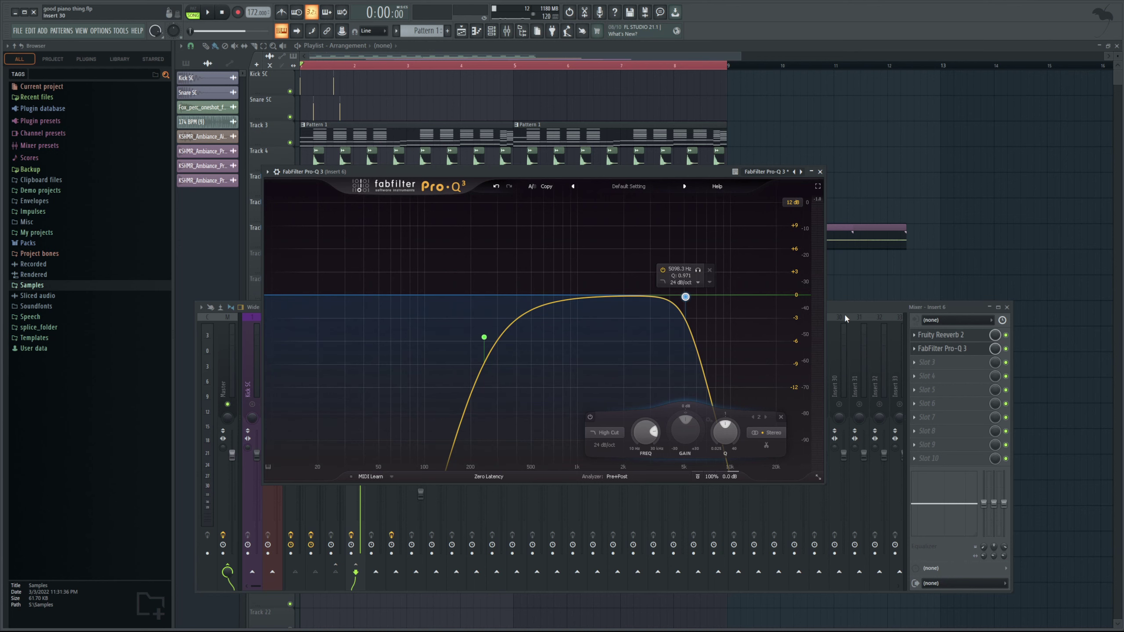
drag(825, 319, 824, 335)
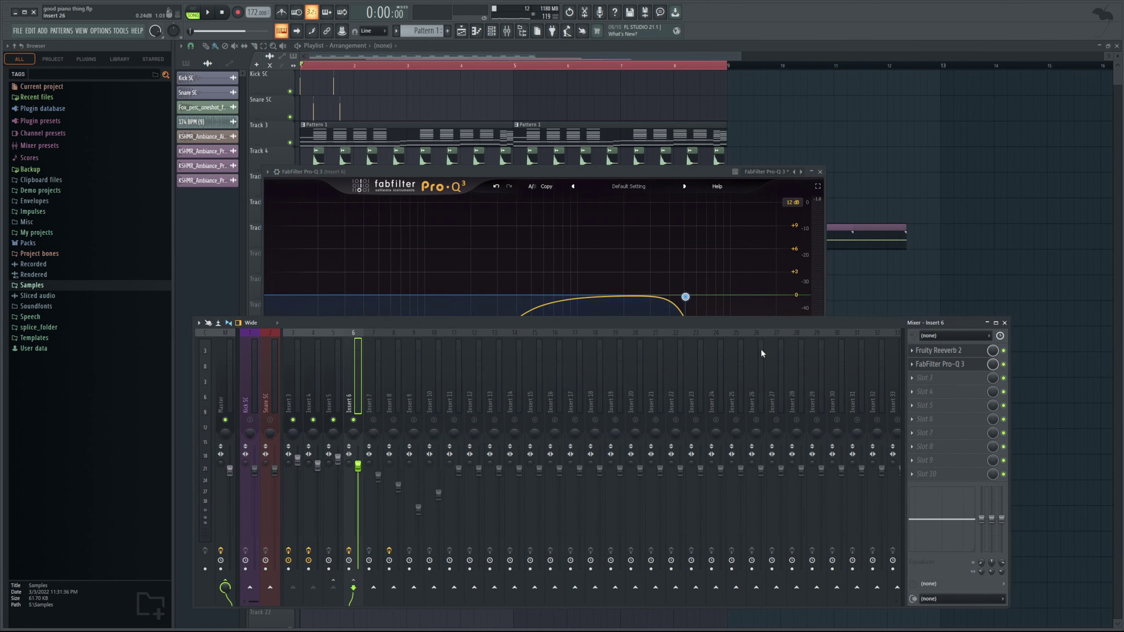
- Restore Insert 5's send to Master and lower the Insert 6 reverb fader
click(333, 399)
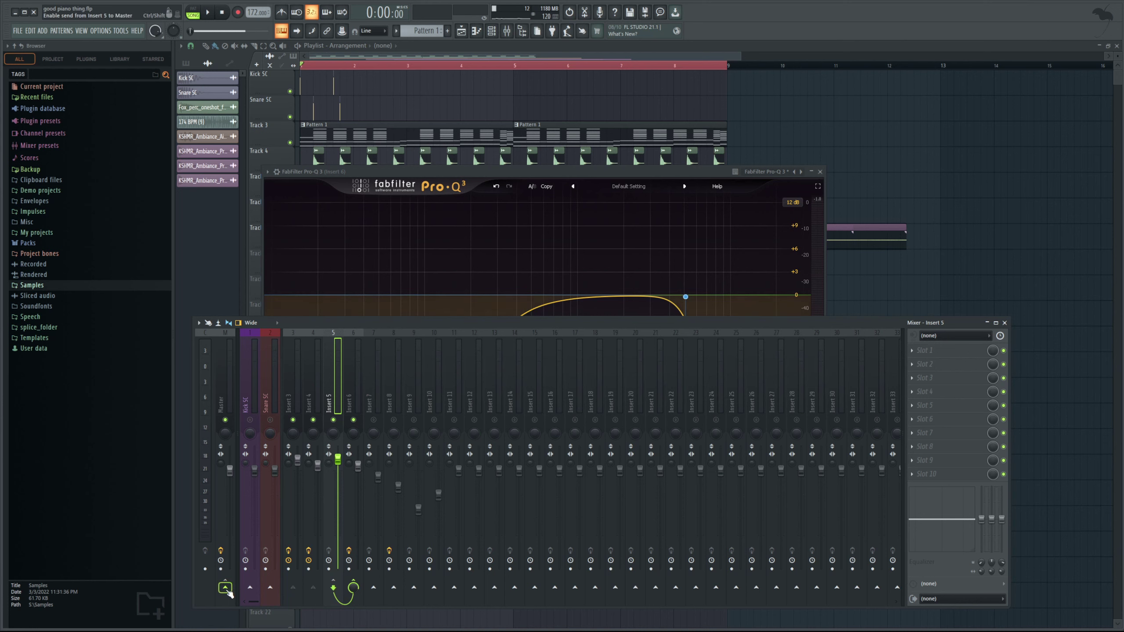
click(225, 588)
click(355, 400)
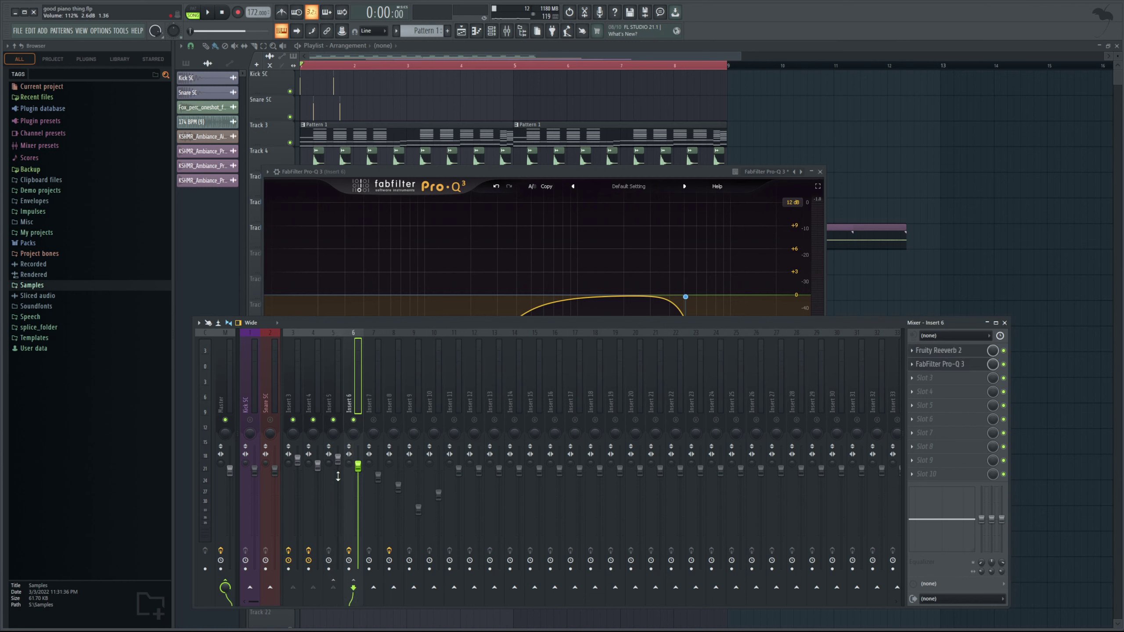
mouse_move(357, 465)
mouse_down()
mouse_move(359, 491)
mouse_move(357, 477)
mouse_up()
key(space)
- Set Fruity Reeverb 2's low cut on Insert 6 to 295 Hz, then stop playback
click(939, 351)
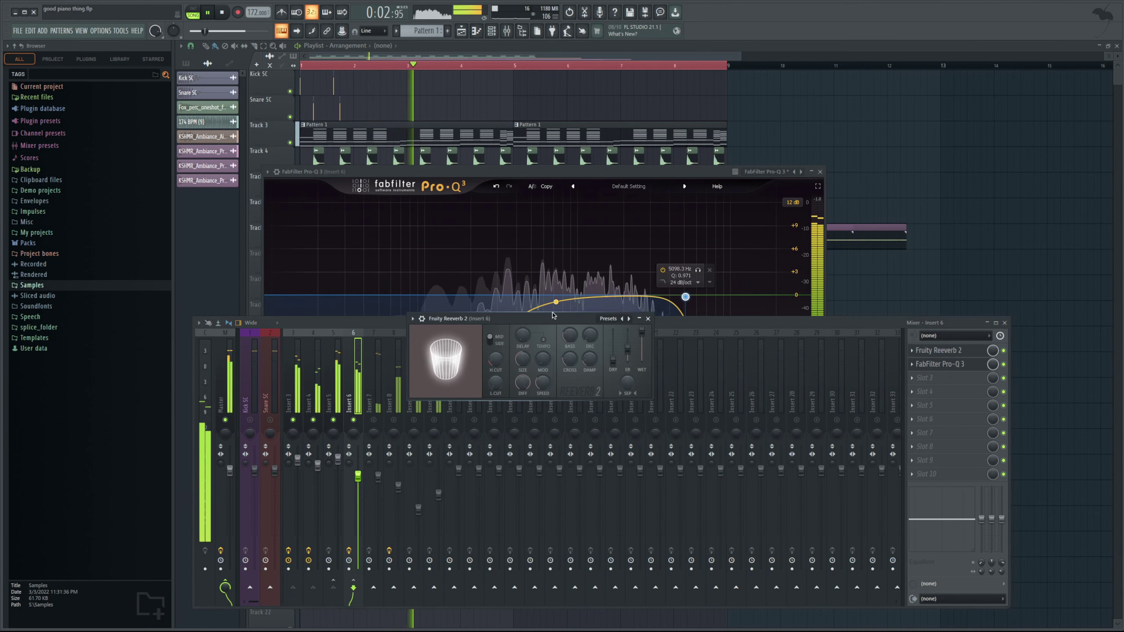
drag(496, 382, 496, 390)
click(225, 27)
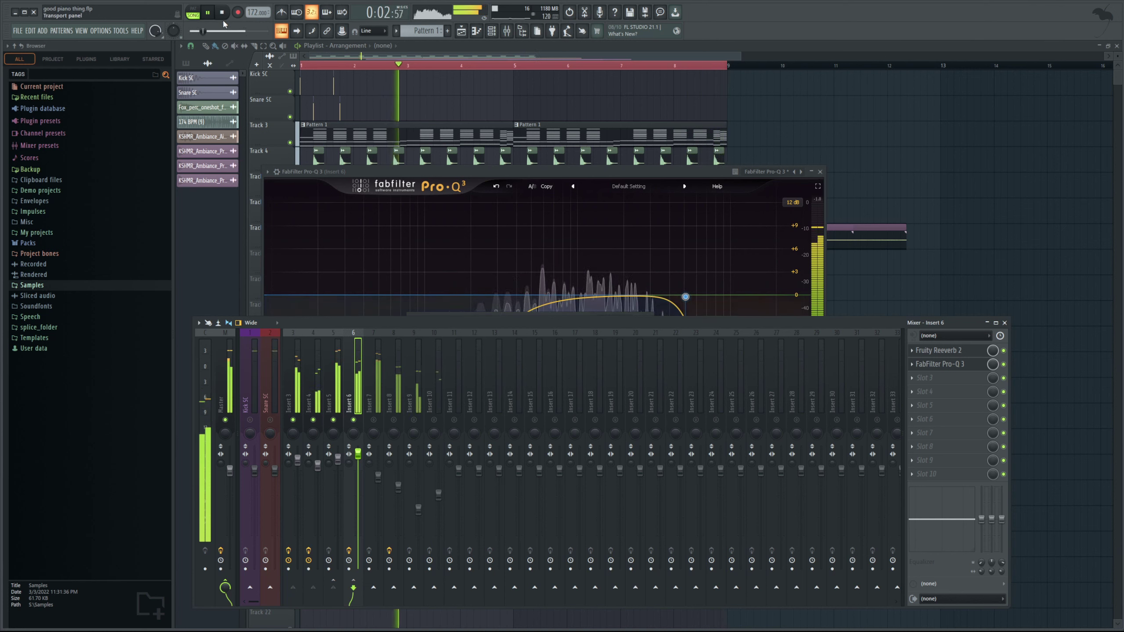
click(223, 21)
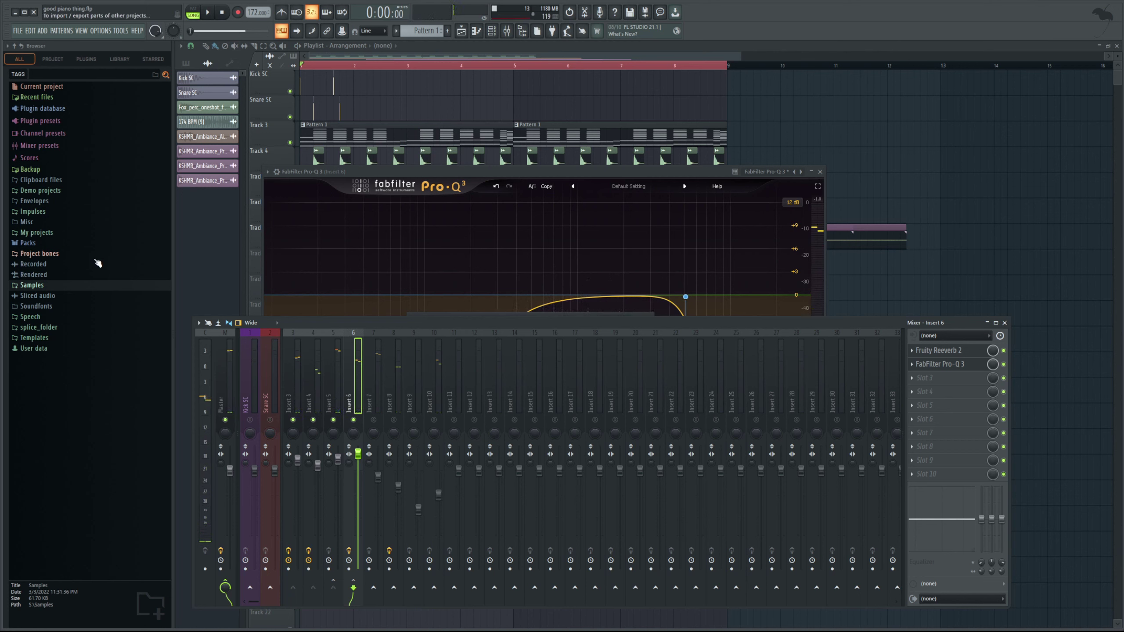